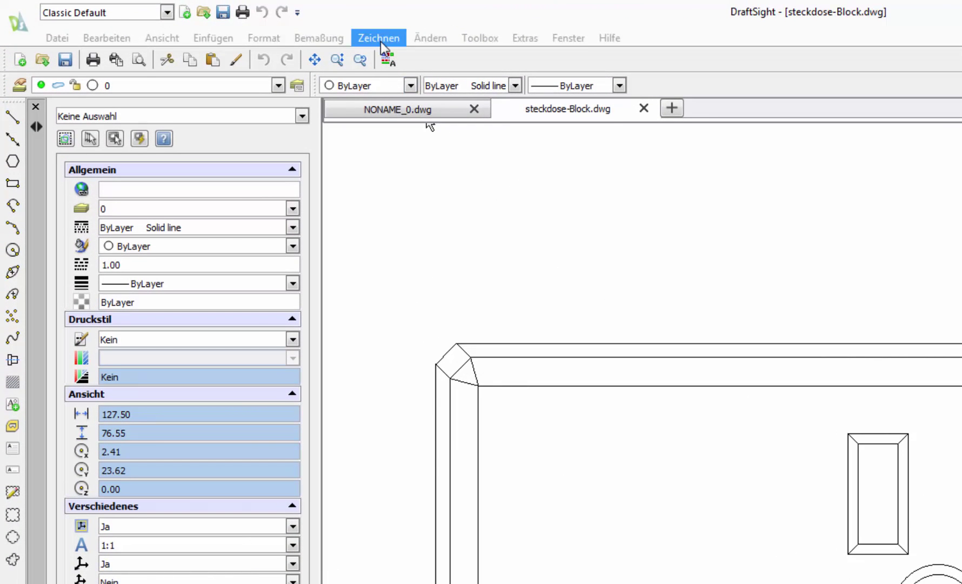
Open the Zeichnen menu so the Block submenu with Definieren shows
left_click(380, 41)
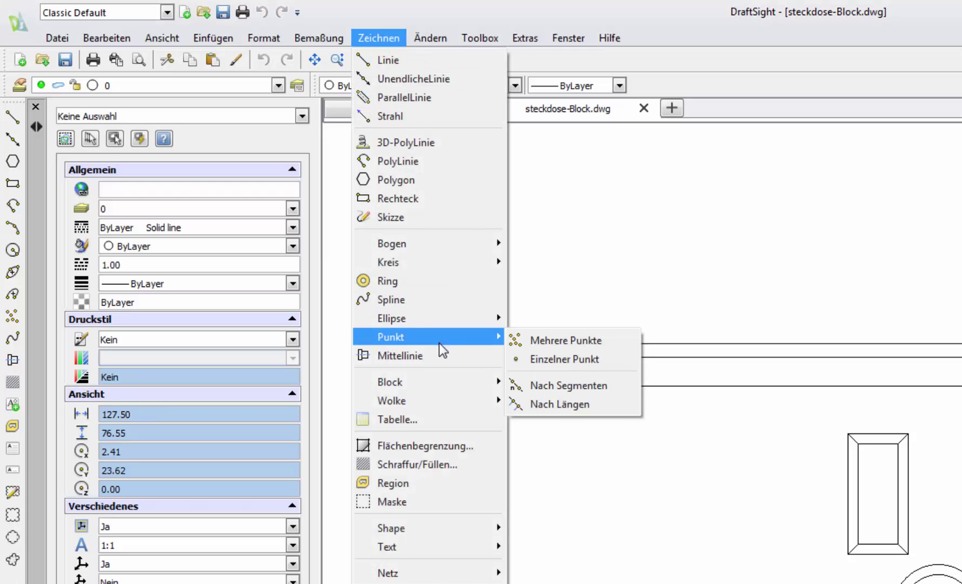
mouse_move(429, 381)
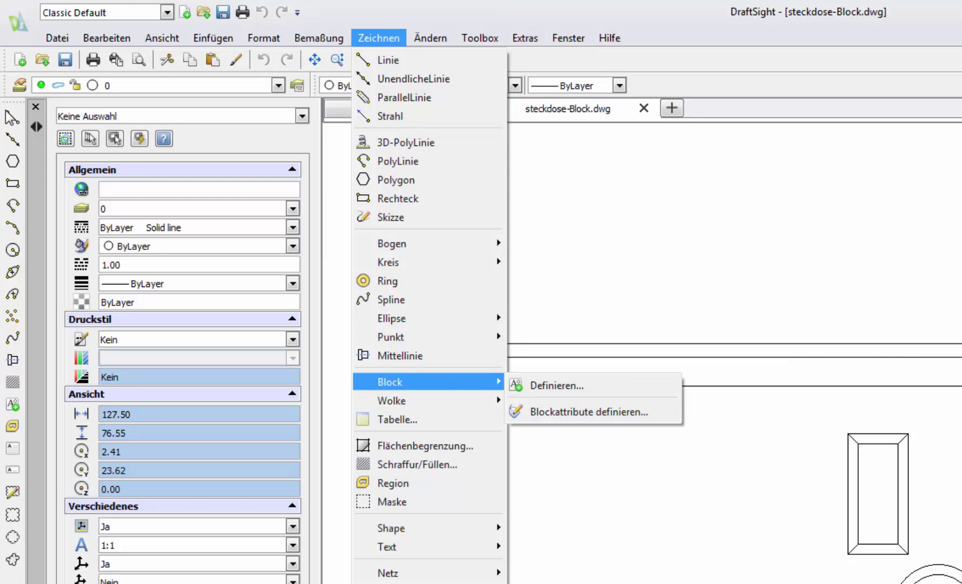
Start a block definition named 'Stecker USA' with description 'amerikanischer Stecker'
left_click(13, 406)
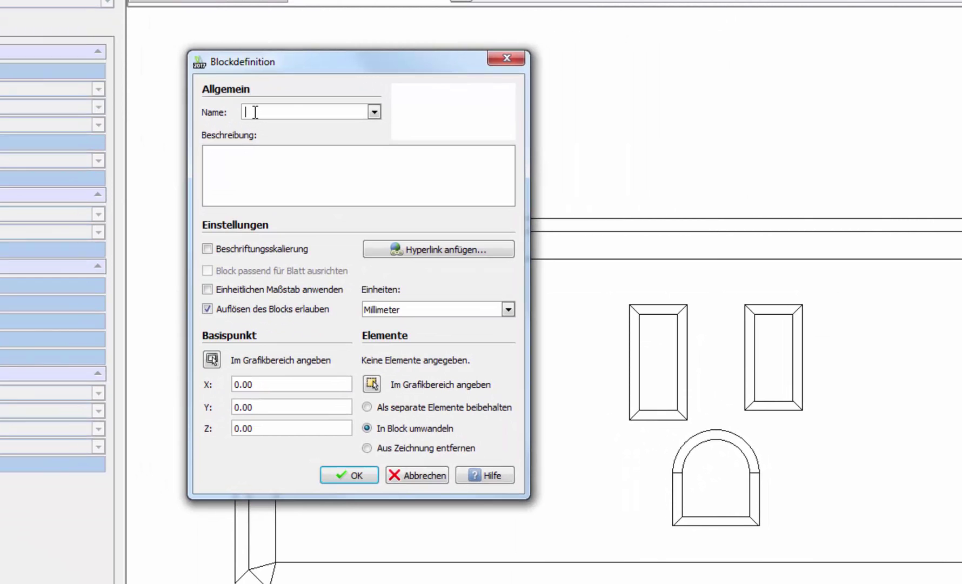
left_click(255, 112)
type("Stecke")
type("u")
key("BackSpace")
type("U")
type("SA")
left_click(248, 155)
type("amer")
type("ikanisch")
type("er Stecker")
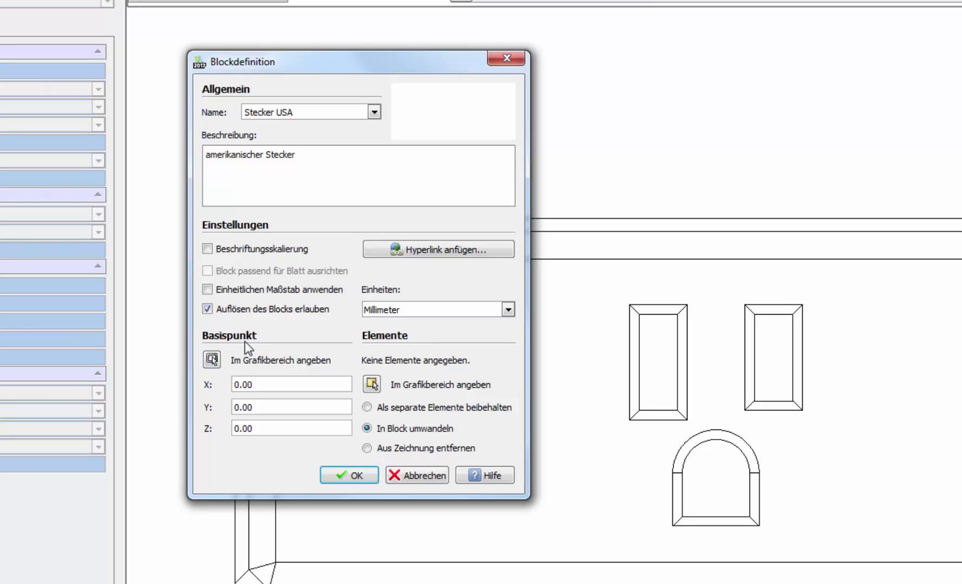
Create Stecker USA from the two slots and round hole, based at the hole centre (0, 13.5)
left_click(212, 358)
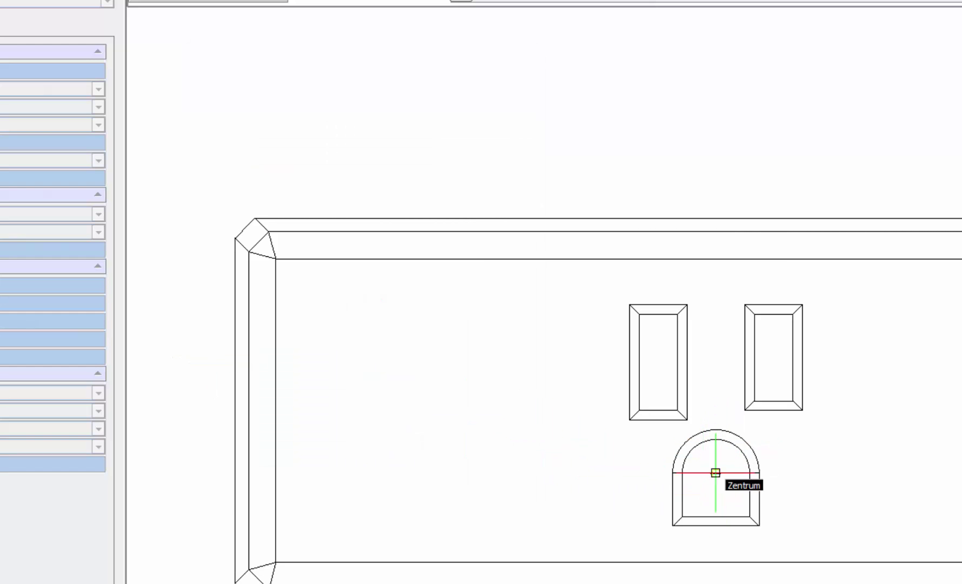
left_click(715, 472)
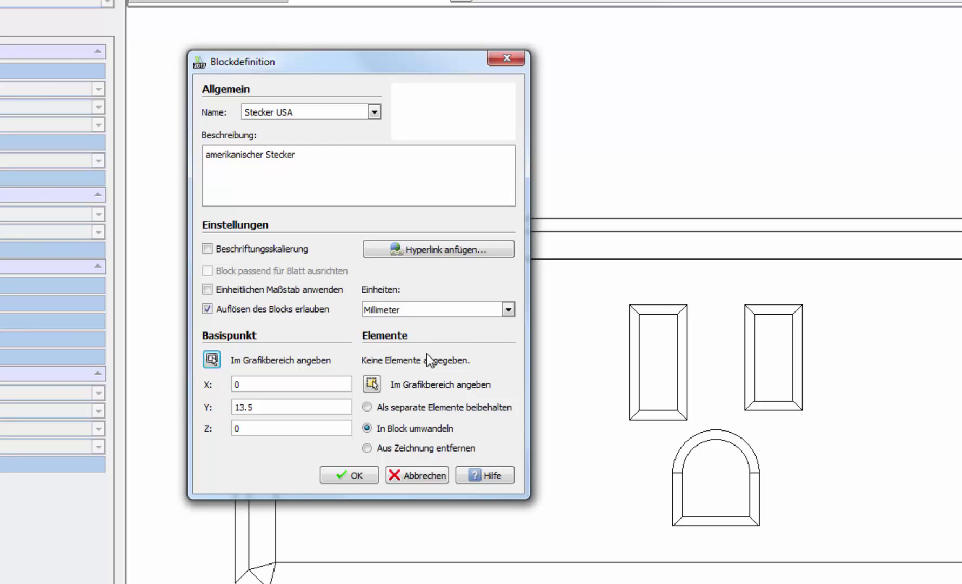
left_click(373, 383)
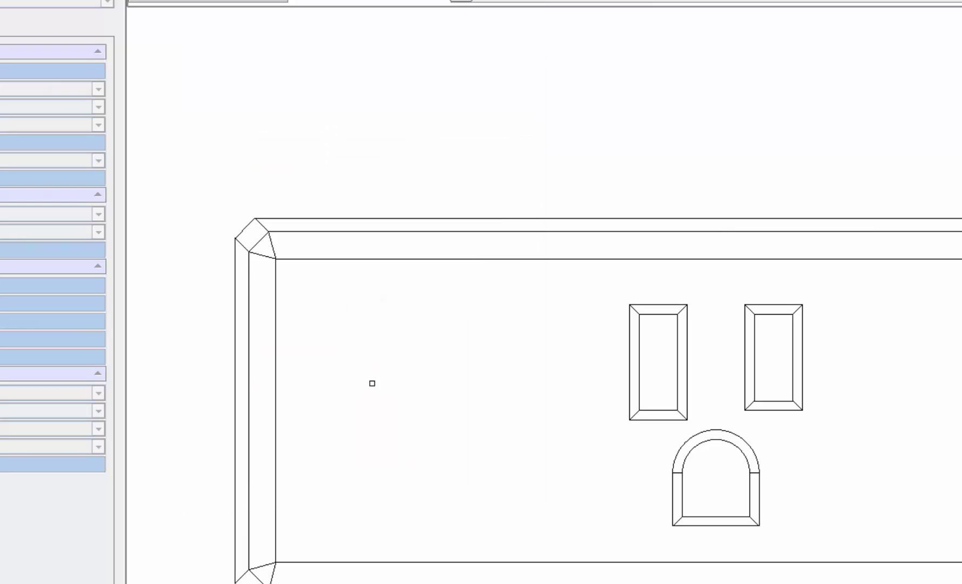
left_click(595, 277)
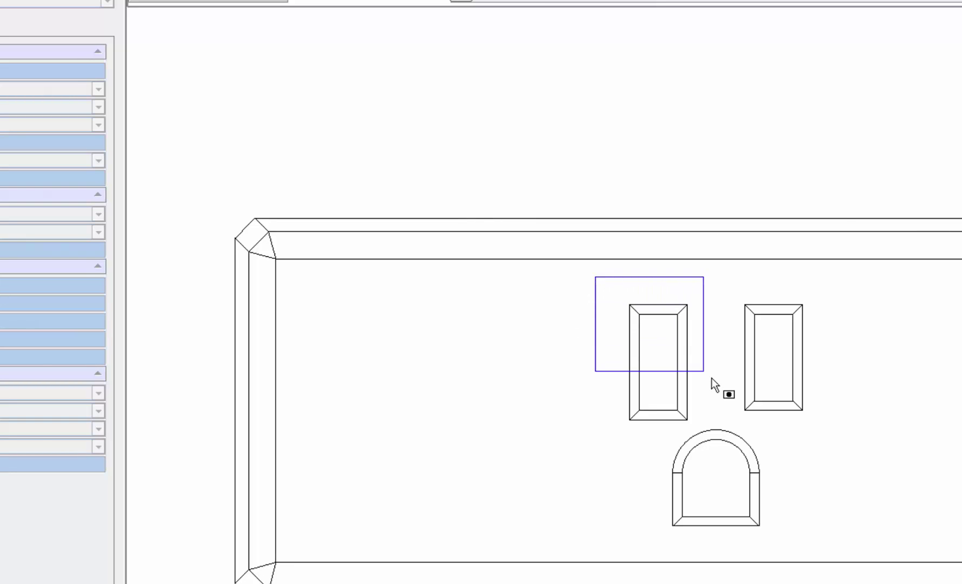
left_click(836, 539)
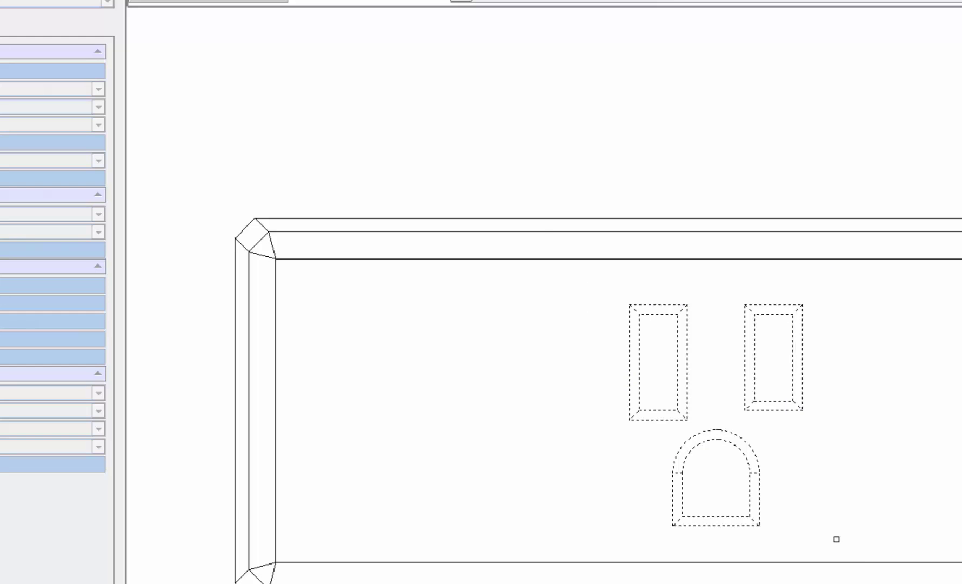
key("Return")
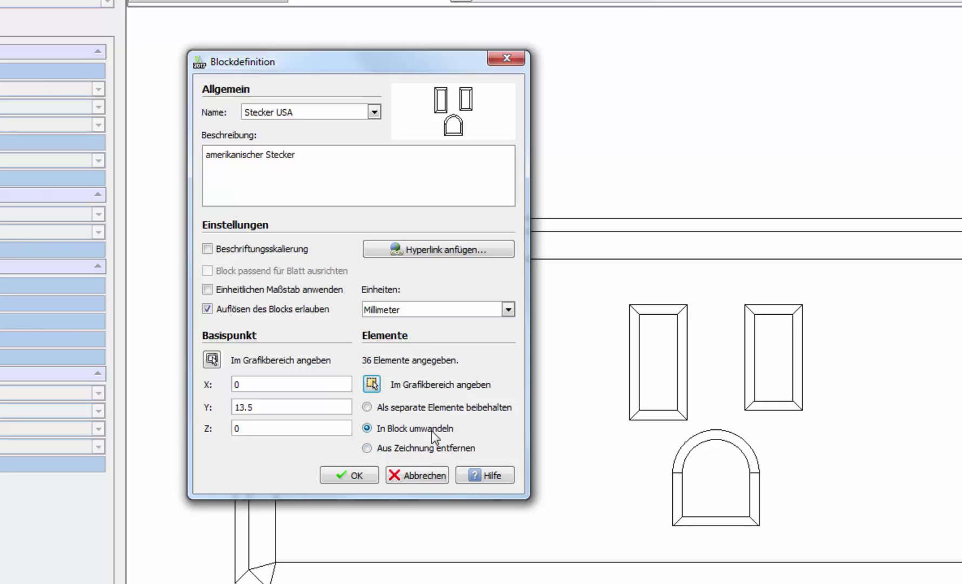
left_click(346, 473)
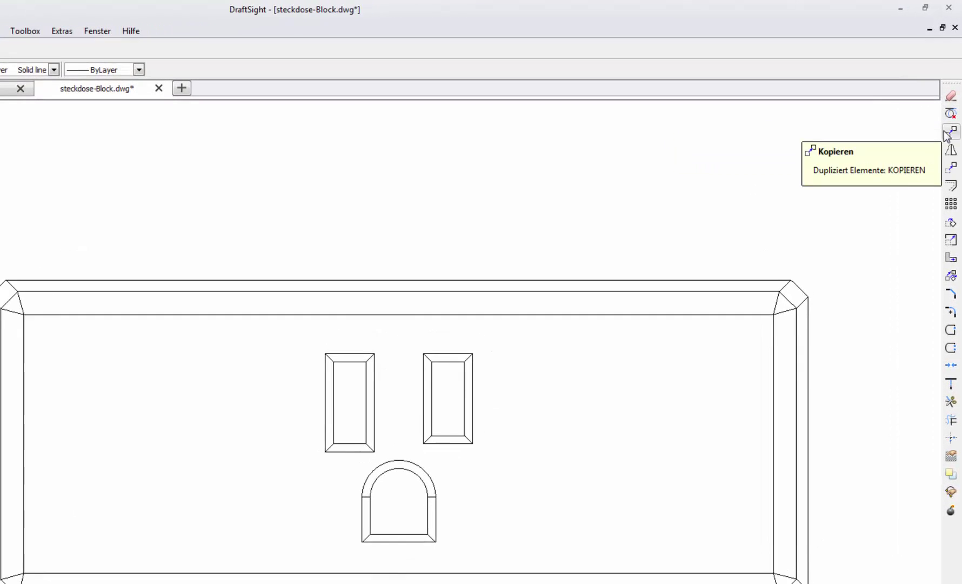
Copy the Stecker USA block 30 units right and 30 units left with Ortho on
left_click(946, 132)
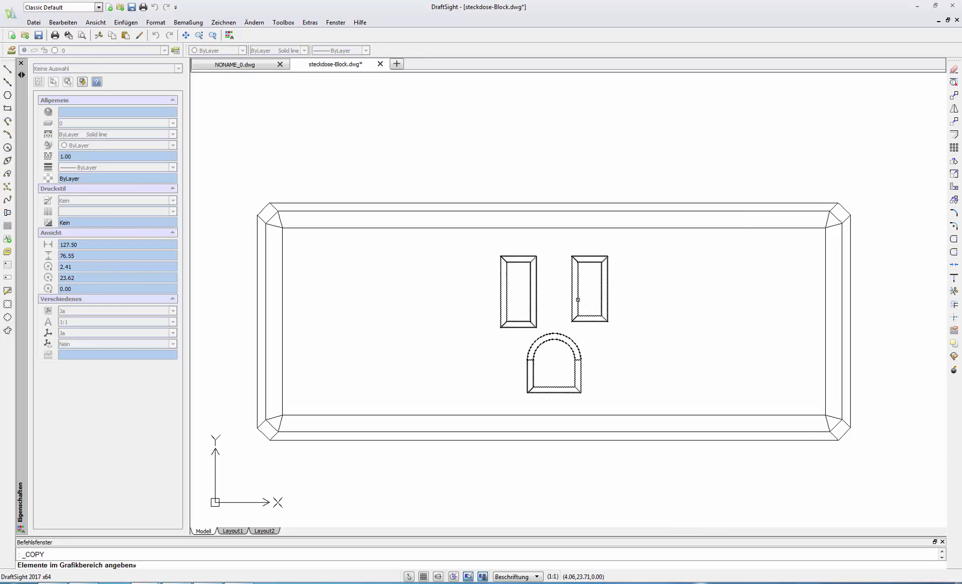
left_click(577, 299)
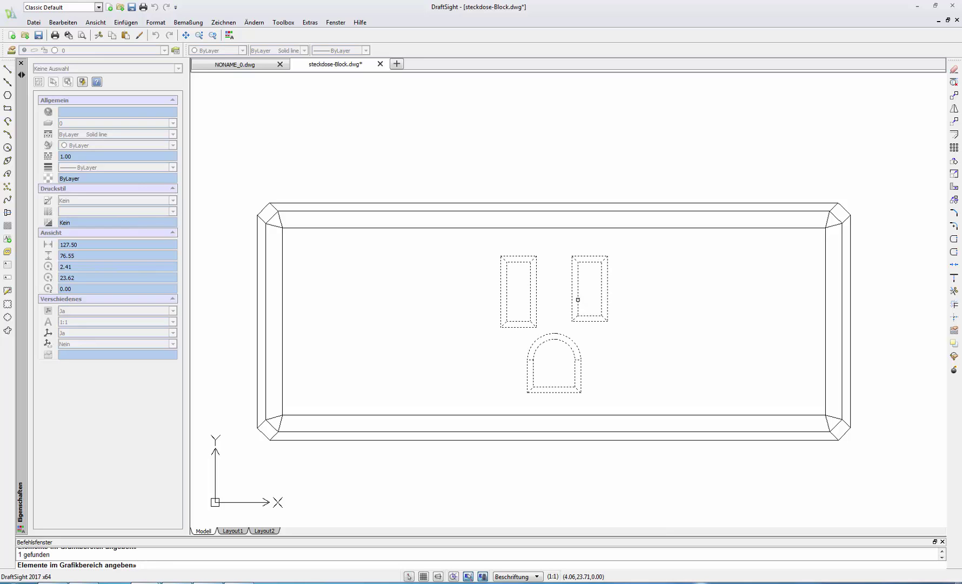
key("Return")
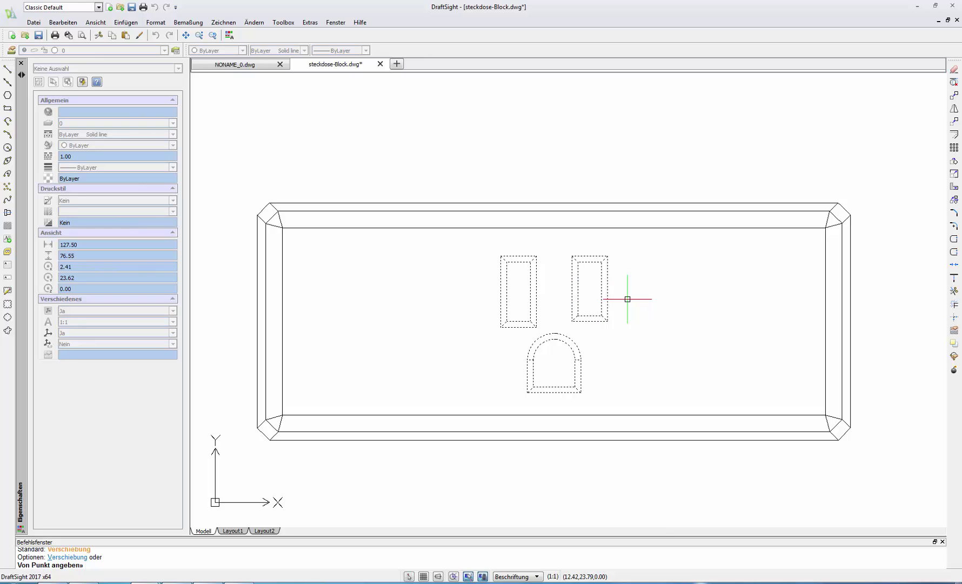
left_click(554, 360)
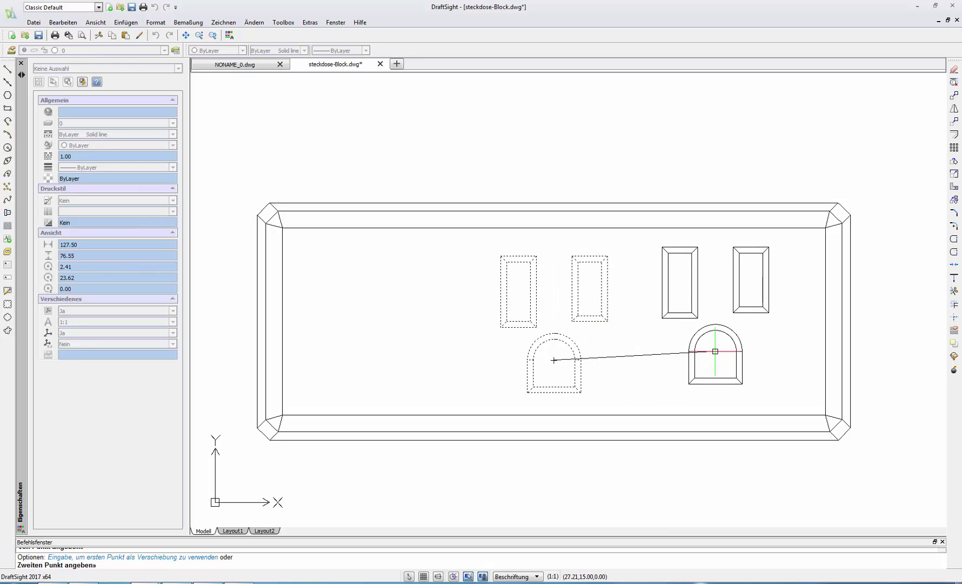
left_click(439, 575)
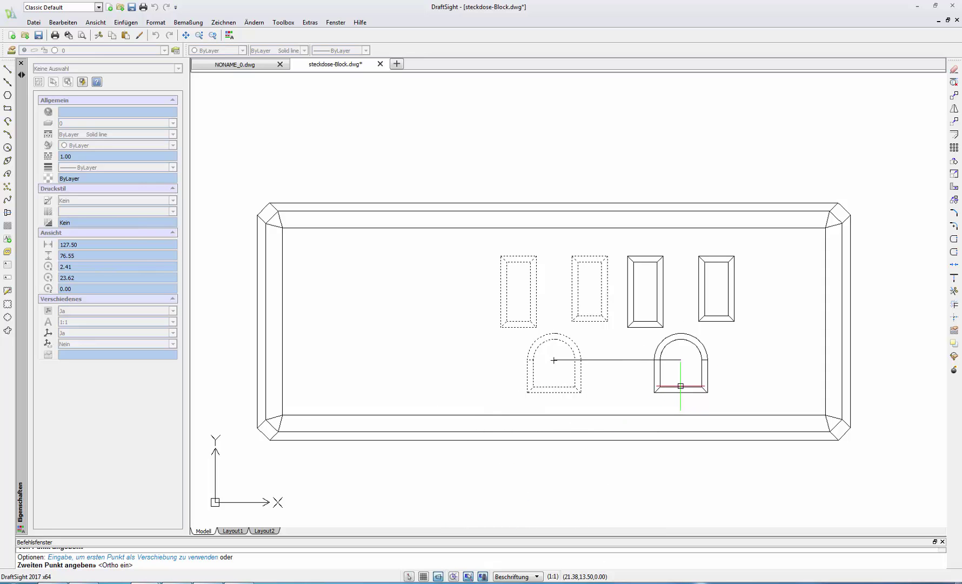
type("30")
key("Return")
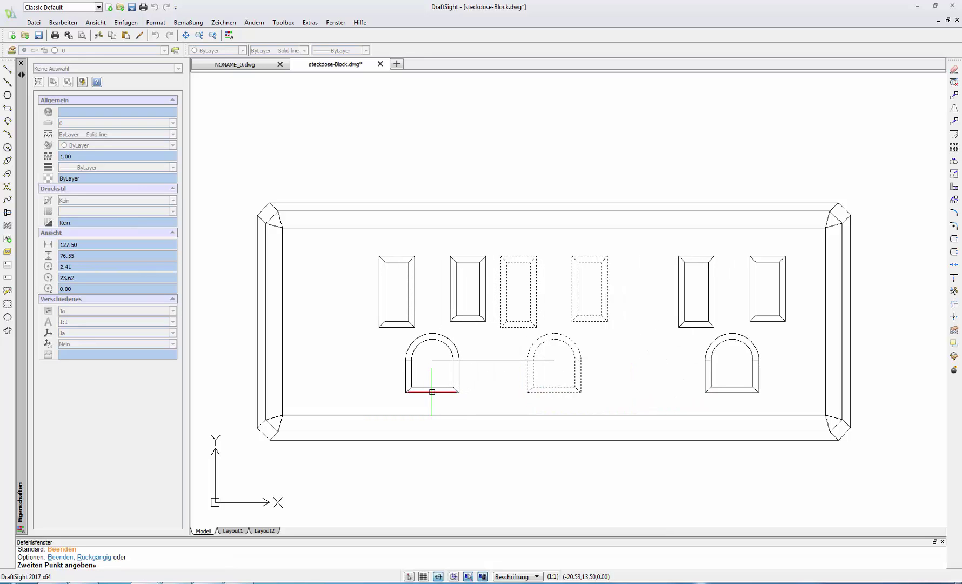
type("0")
key("Return")
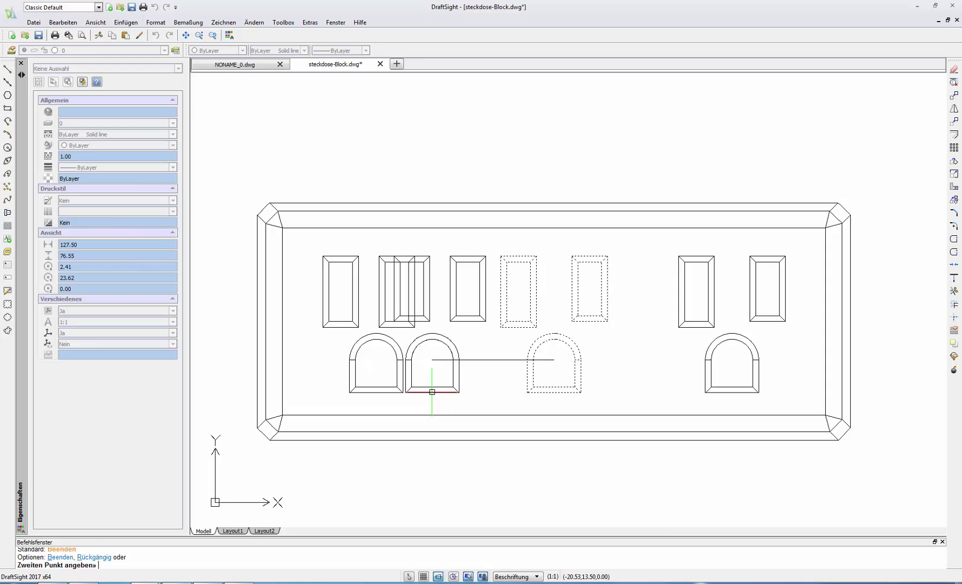
key("Escape")
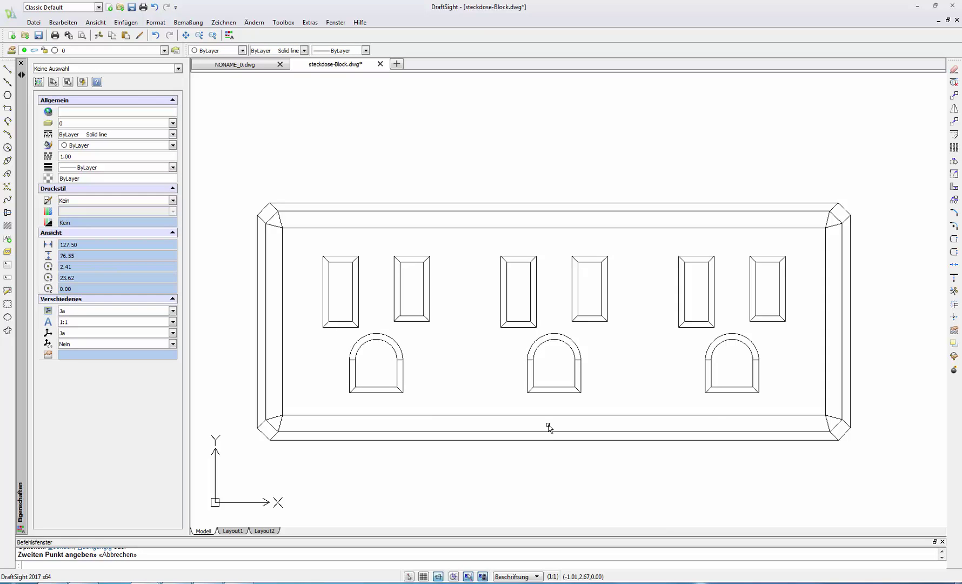
left_click(574, 372)
Open the middle Stecker USA block for in-place editing via Komponente bearbeiten
double_click(575, 372)
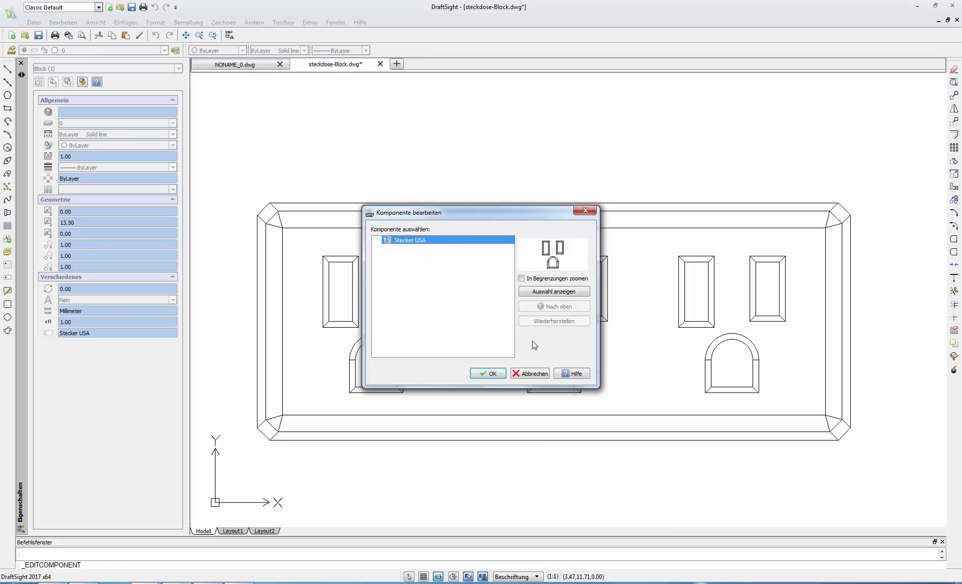
left_click(488, 374)
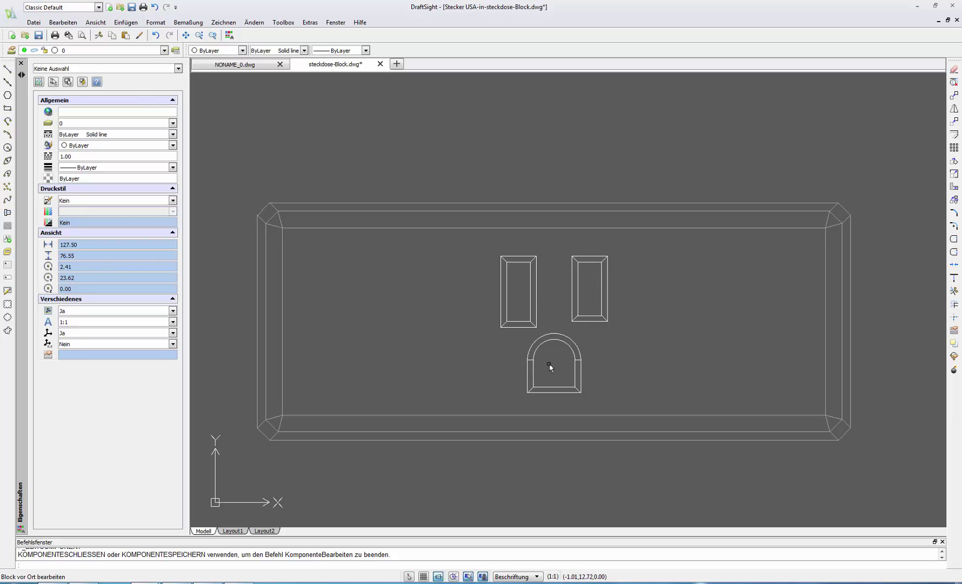
scroll(586, 339, "up", 2)
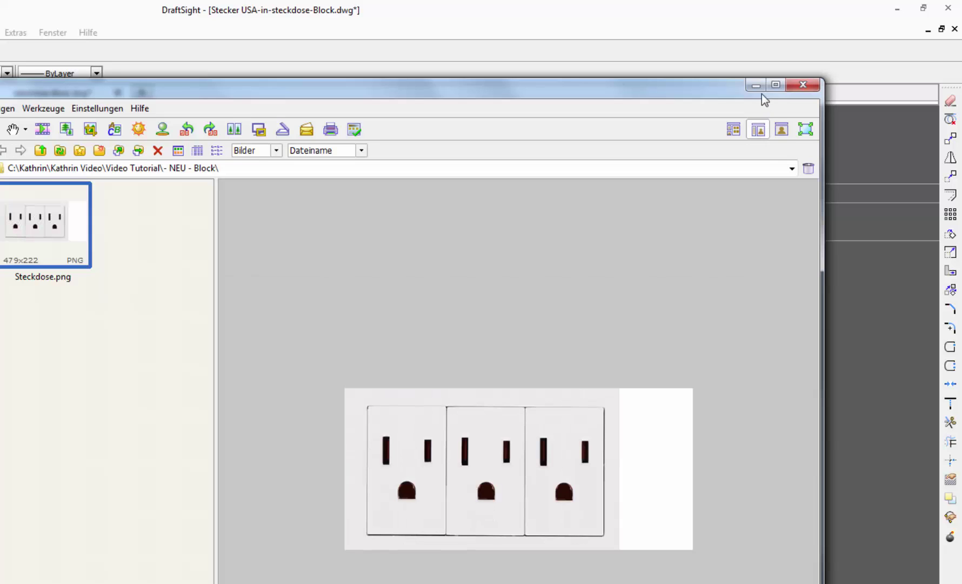
left_click(756, 85)
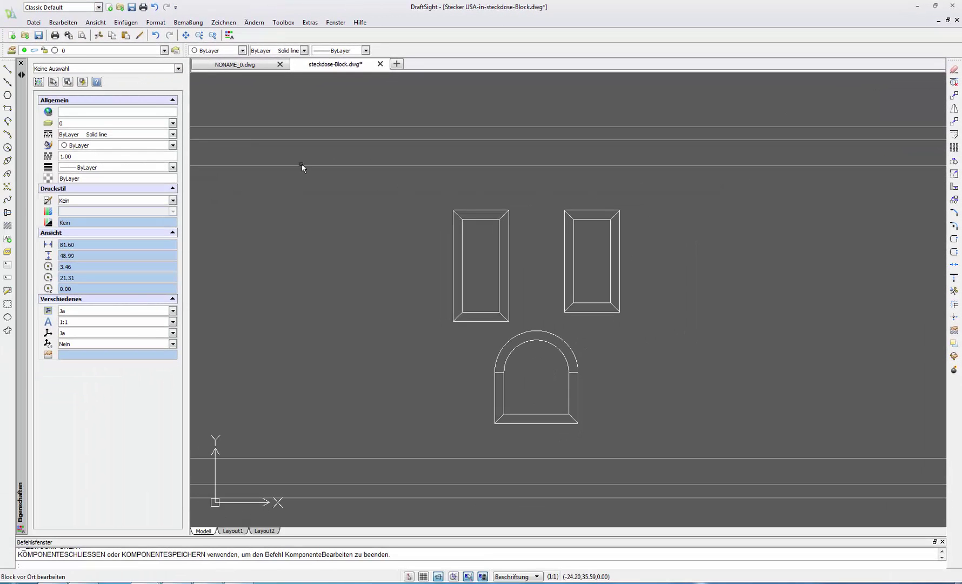
Draw a horizontal guide line from the left slot's edge midpoint past the right slot
left_click(8, 70)
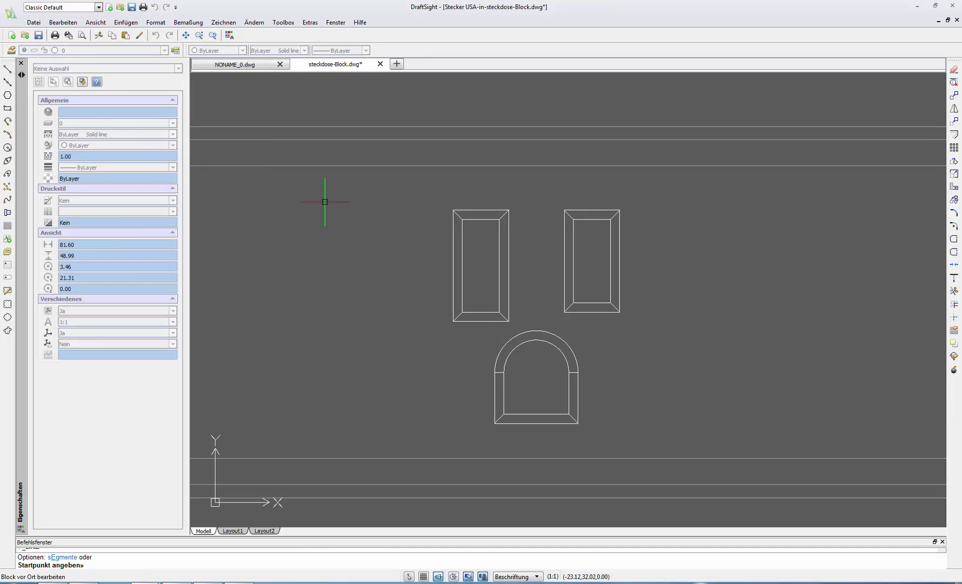
left_click(509, 266)
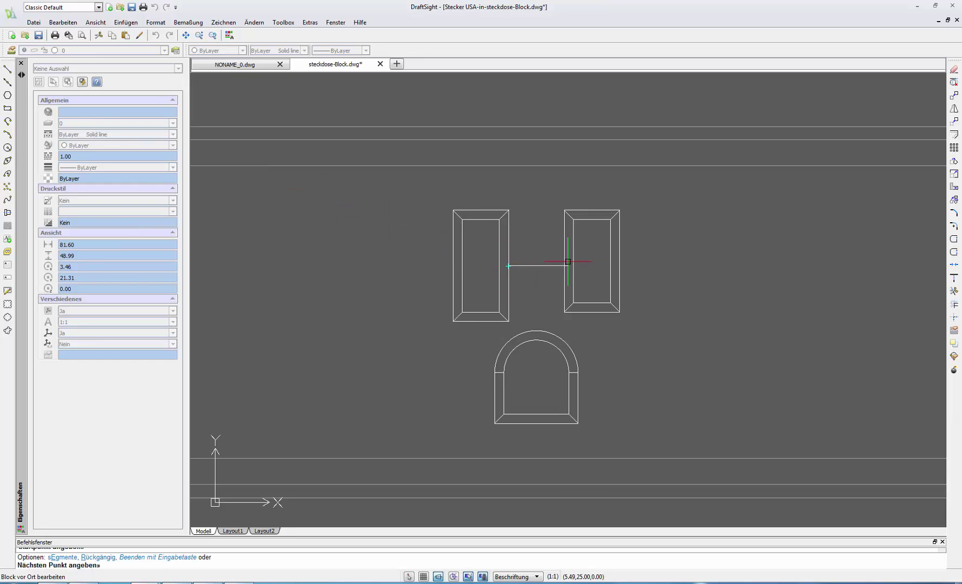
left_click(711, 269)
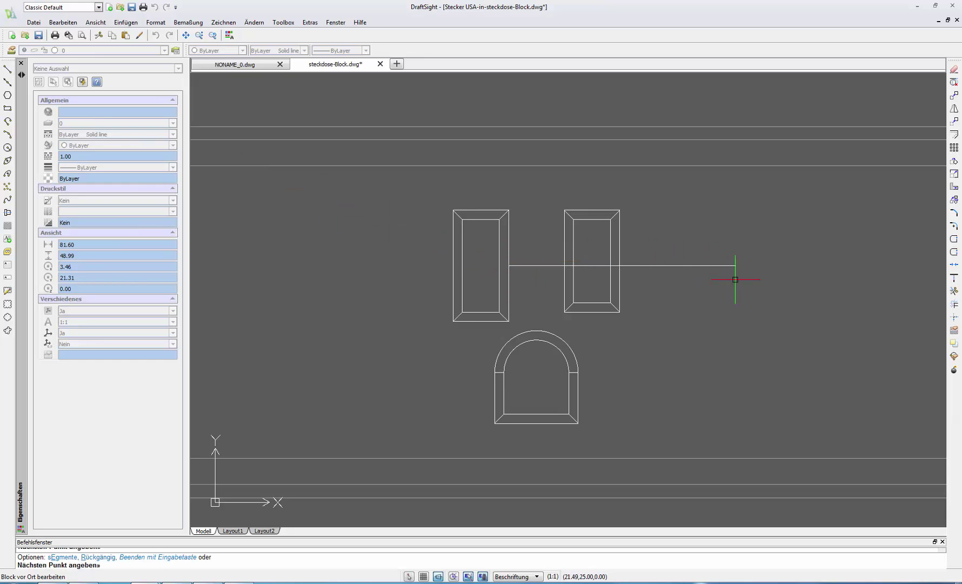
key("Escape")
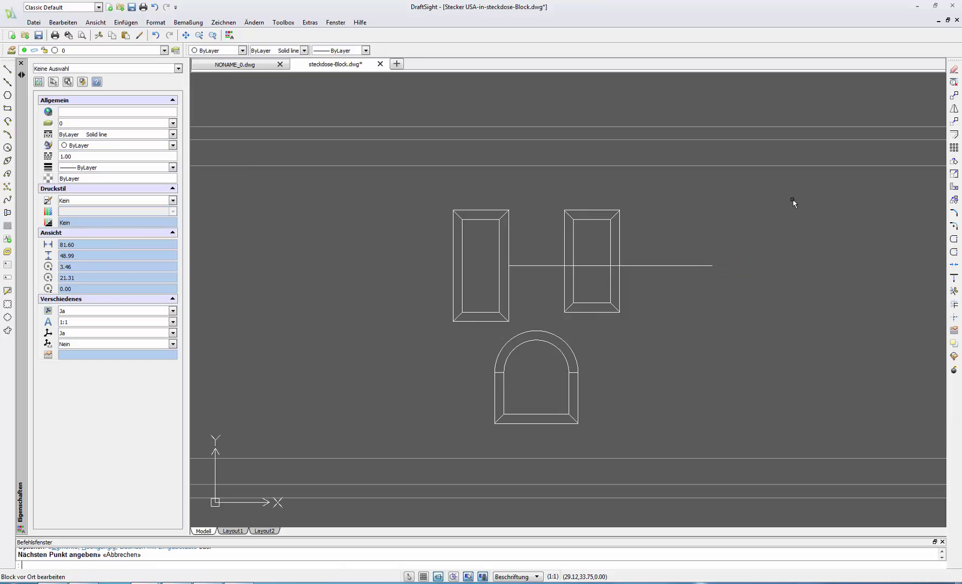
Move the right slot onto the guide line so it's centred with the left slot
left_click(955, 123)
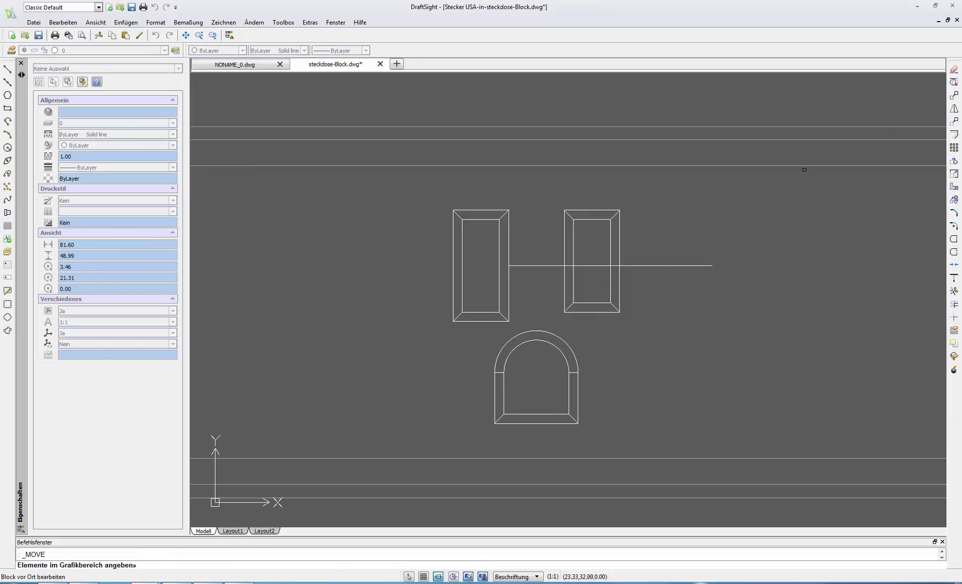
left_click(553, 203)
left_click(631, 321)
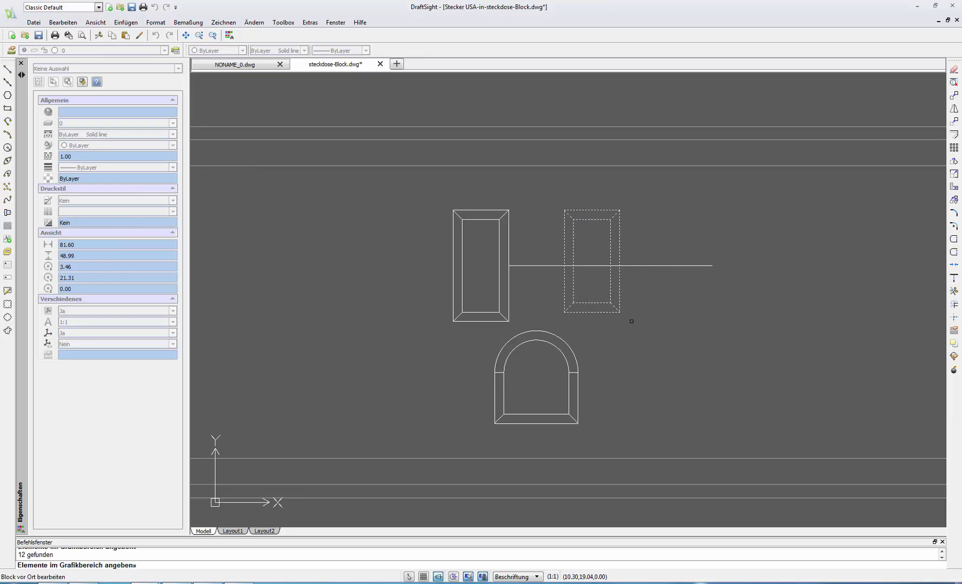
key("Return")
scroll(609, 279, "up", 1)
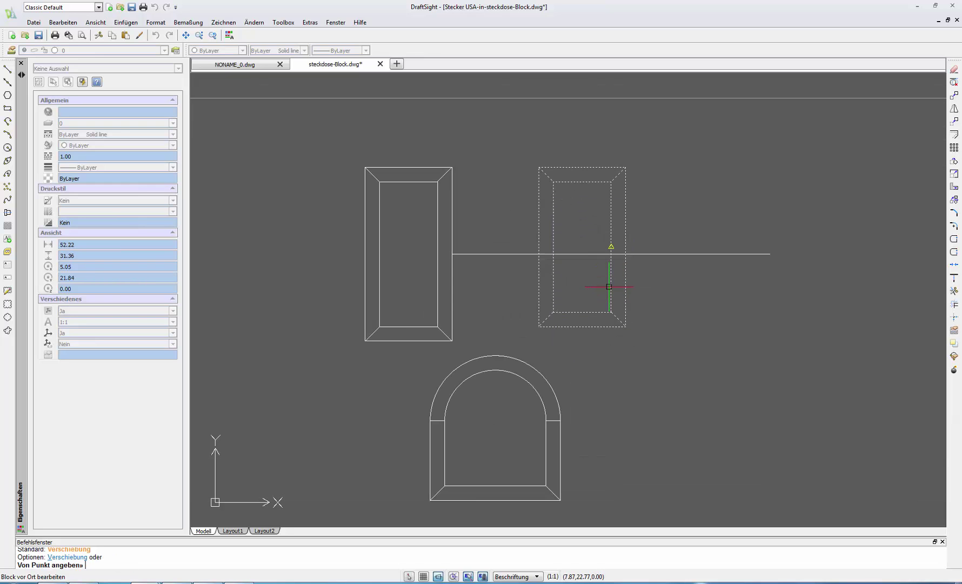
scroll(603, 284, "up", 2)
scroll(604, 284, "up", 1)
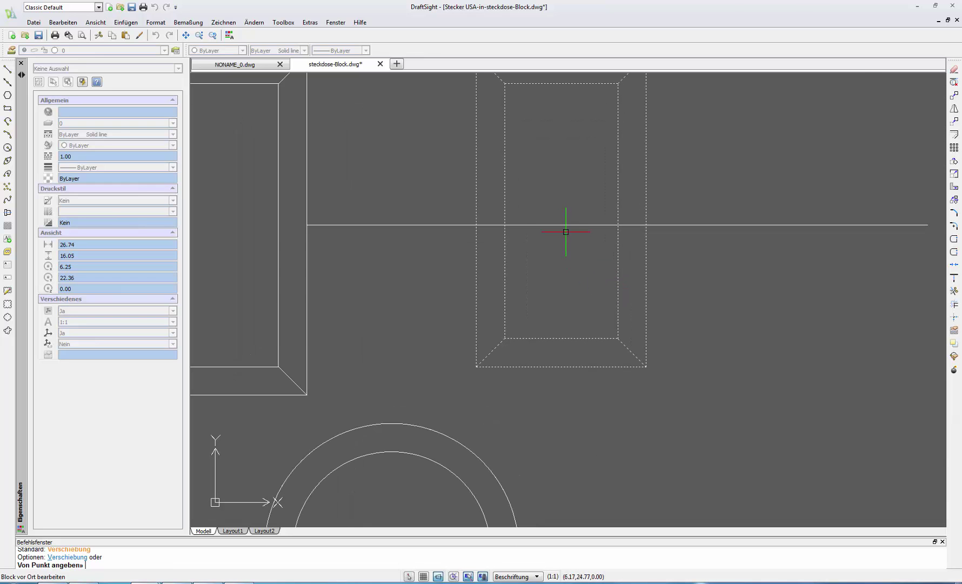
left_click(476, 212)
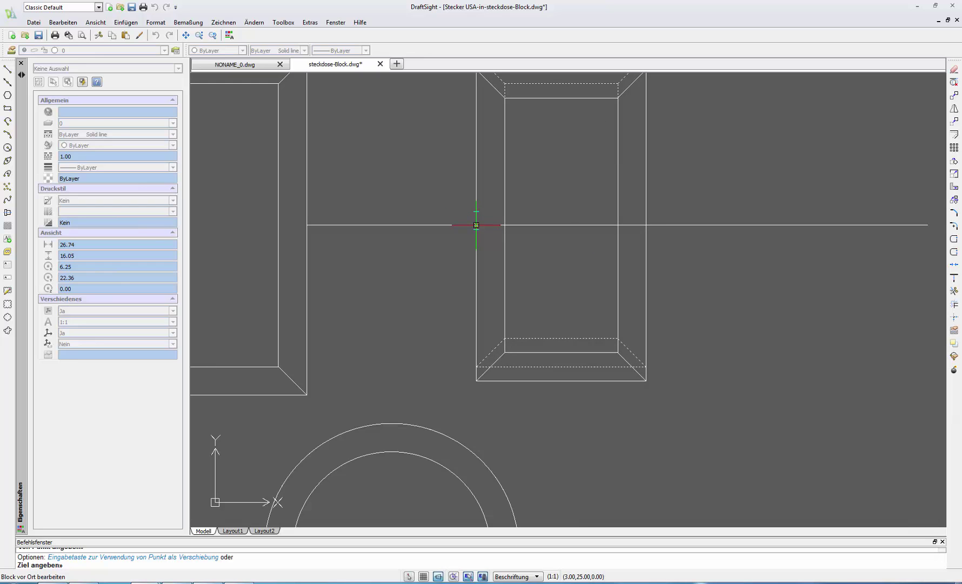
left_click(476, 224)
scroll(477, 226, "up", 2)
scroll(477, 227, "down", 3)
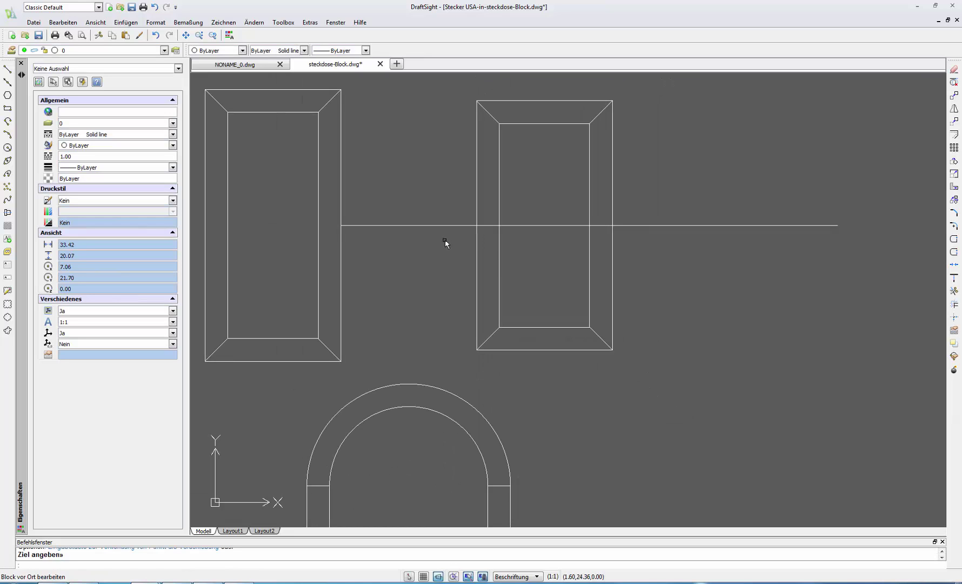
key("Escape")
Remove the temporary horizontal guide line
left_click(453, 225)
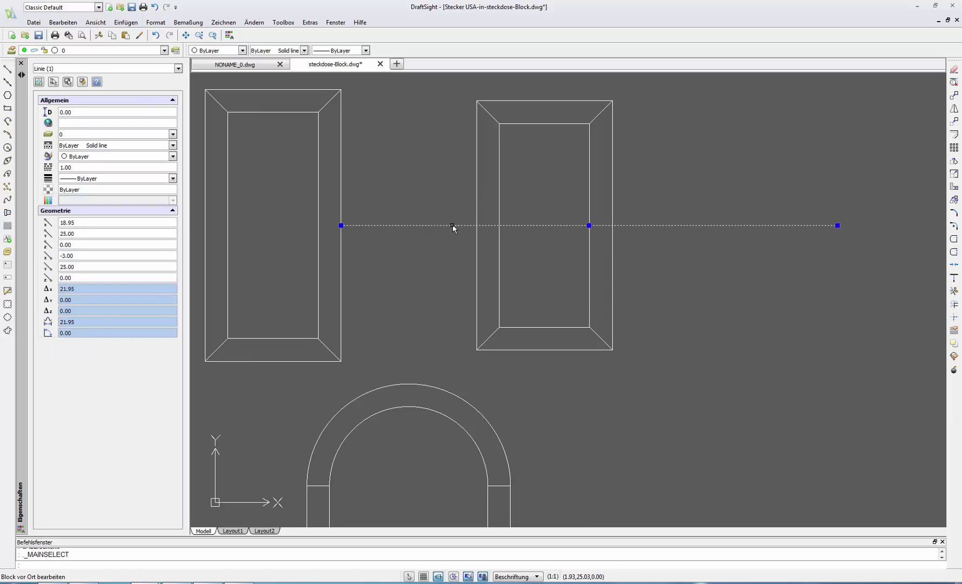
key("Escape")
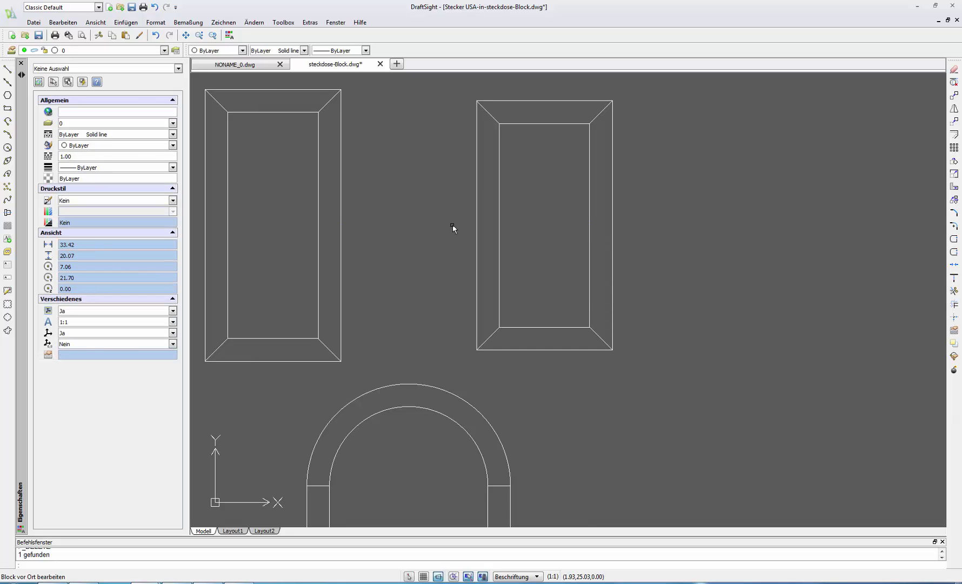
scroll(437, 242, "up", 2)
scroll(437, 242, "down", 2)
scroll(438, 243, "down", 2)
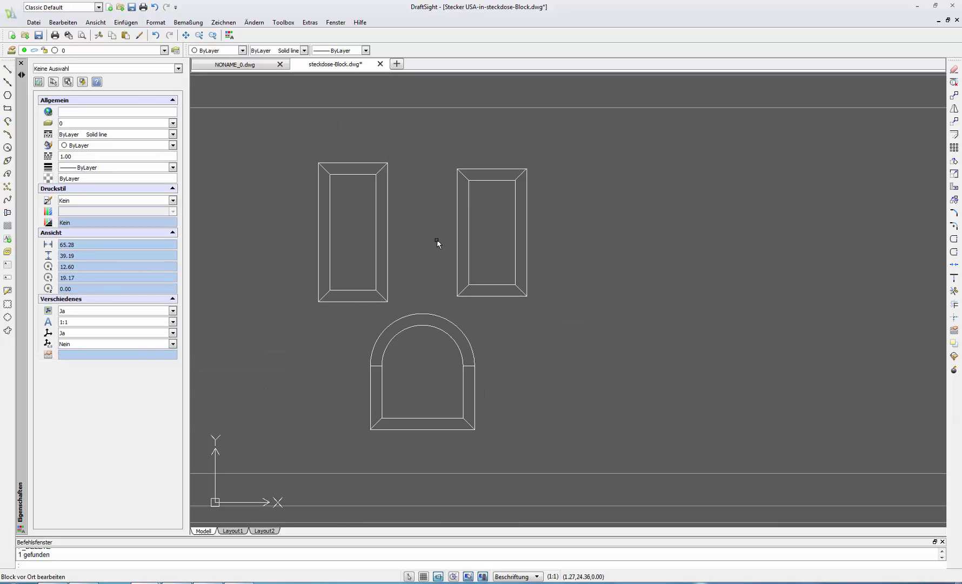
scroll(437, 242, "down", 1)
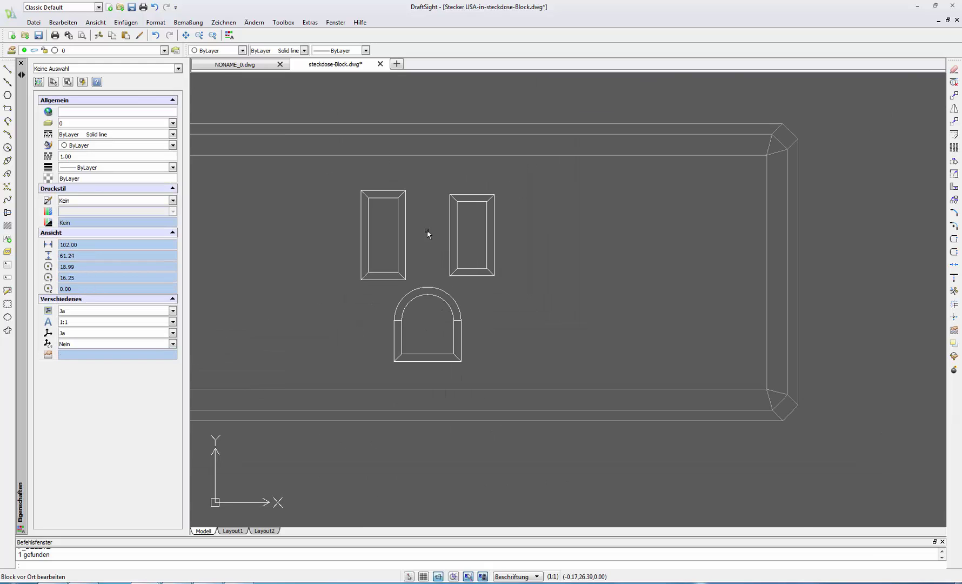
Recolor both slots and the ground hole of the block to Magenta
left_click(337, 179)
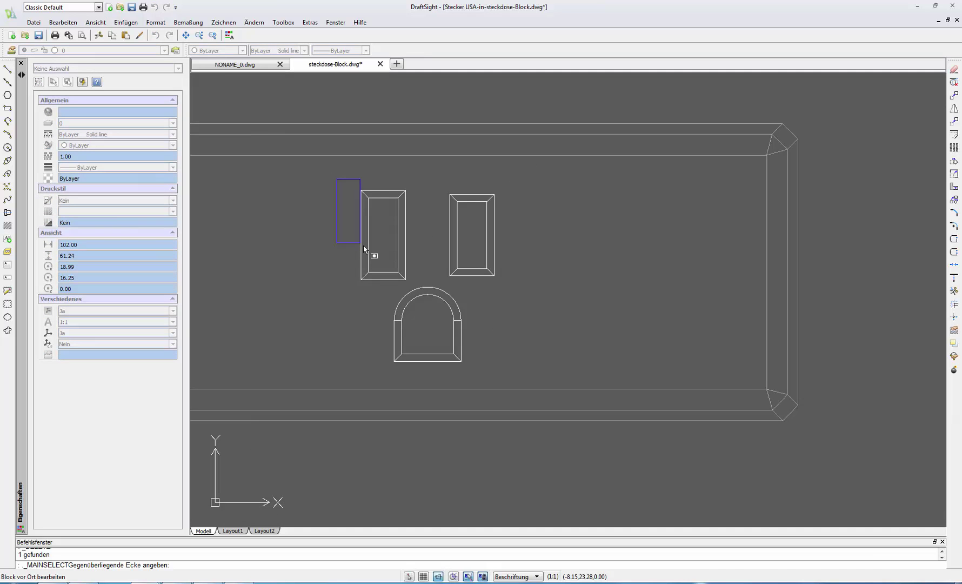
left_click(508, 372)
left_click(242, 51)
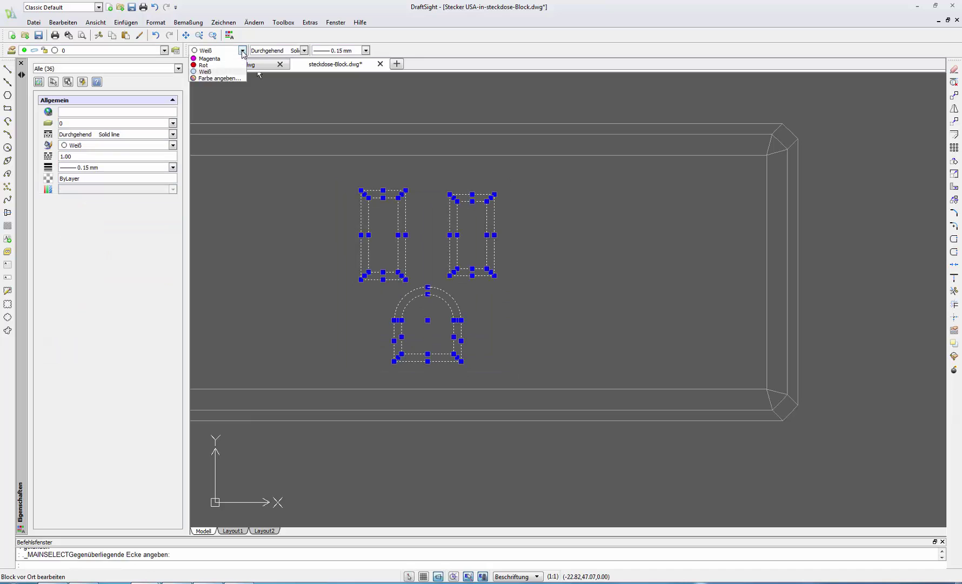
left_click(227, 100)
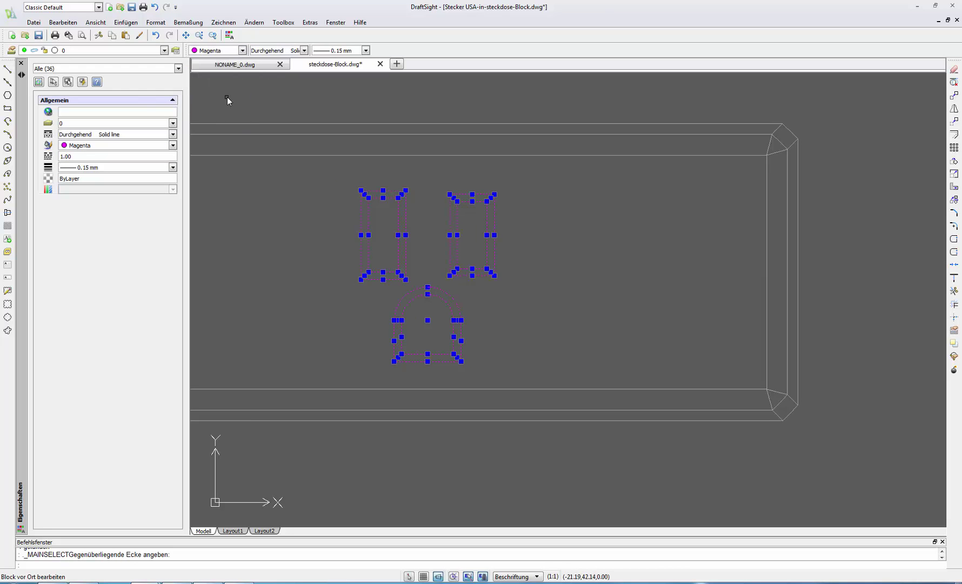
left_click(288, 215)
key("Escape")
key("ctrl+z")
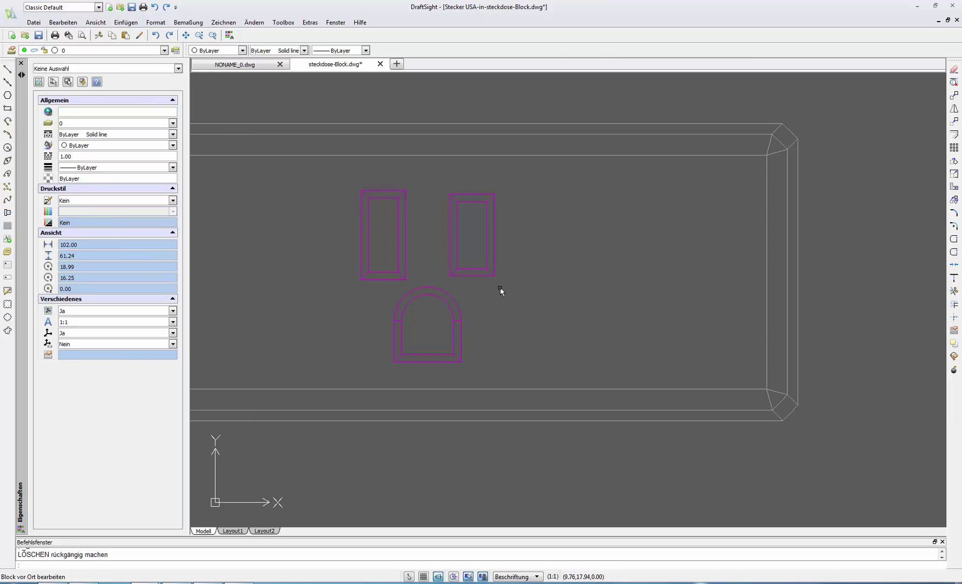
Close the block edit with Komponente schließen and save the changes to Stecker USA
right_click(498, 301)
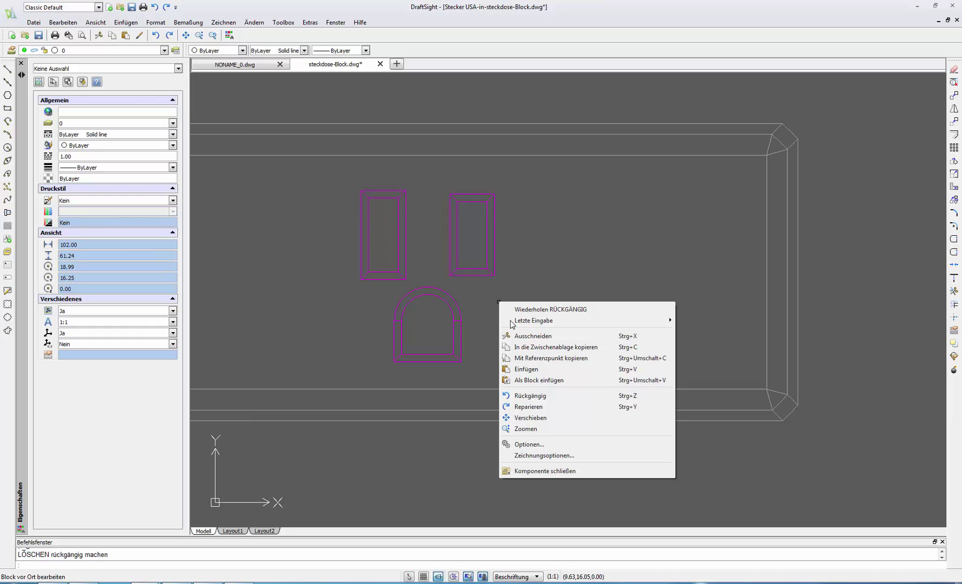
left_click(528, 471)
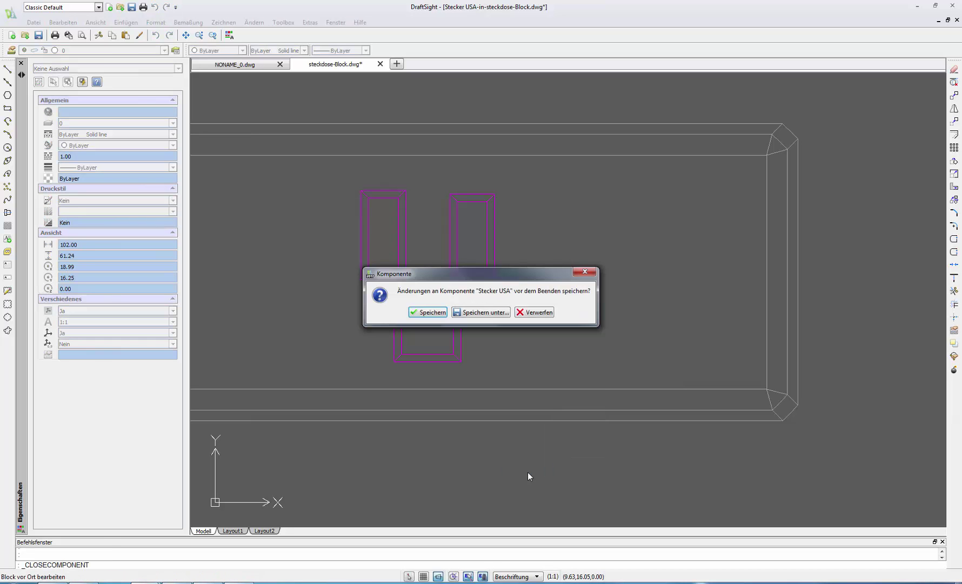
left_click(434, 312)
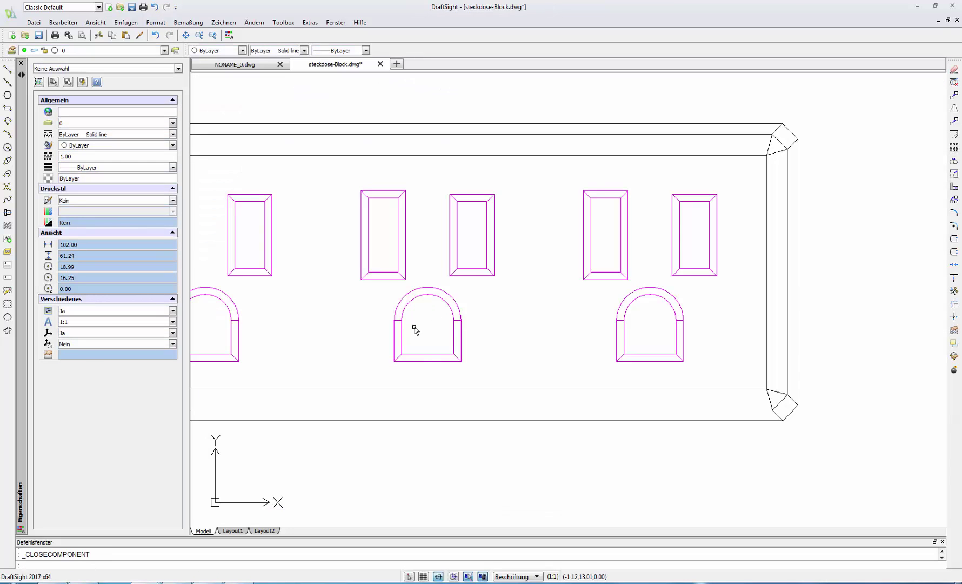